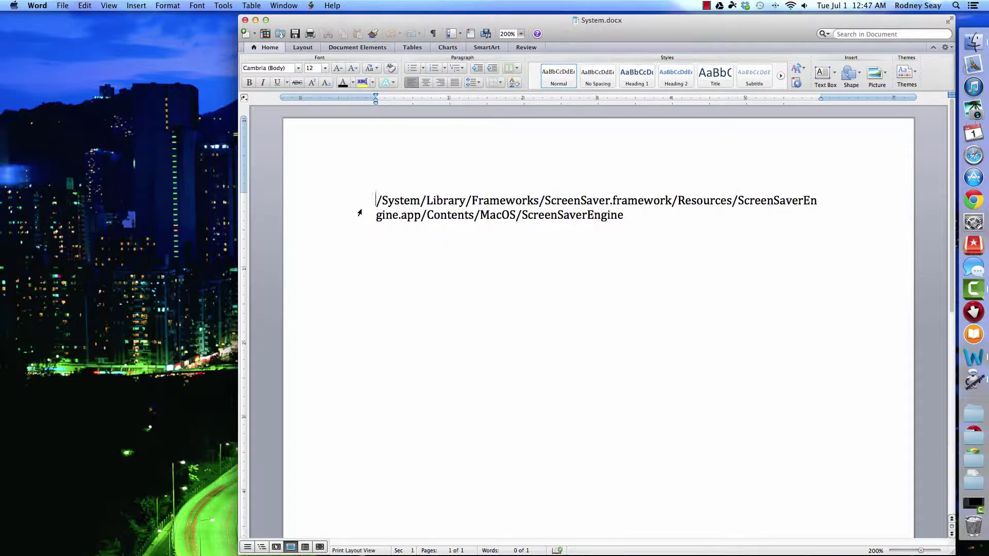
Copy the full ScreenSaverEngine path from the Word document 'System', then deselect the text.
click(625, 216)
key(super+a)
key(super+c)
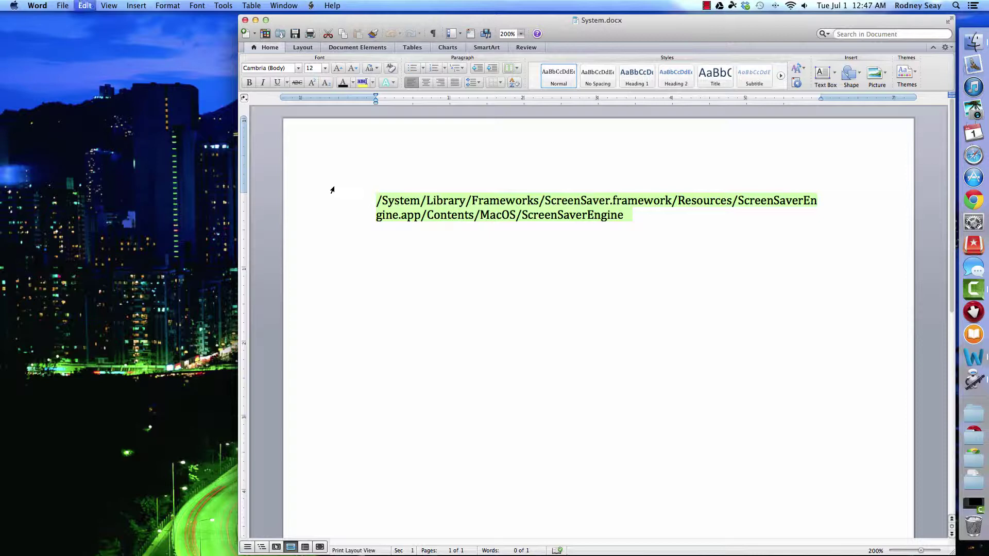
click(399, 245)
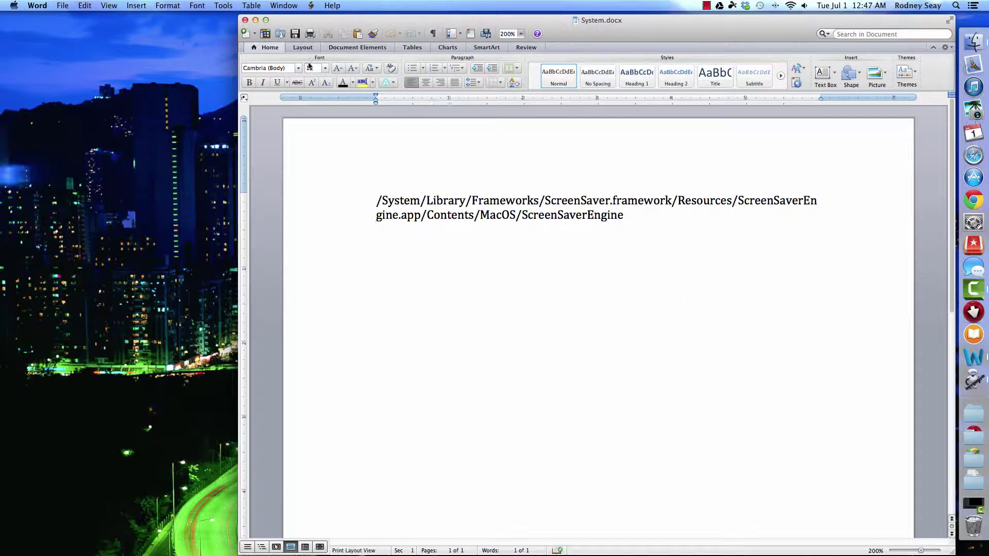
Minimize Word, launch Automator from Spotlight, and create a new Service document.
click(255, 20)
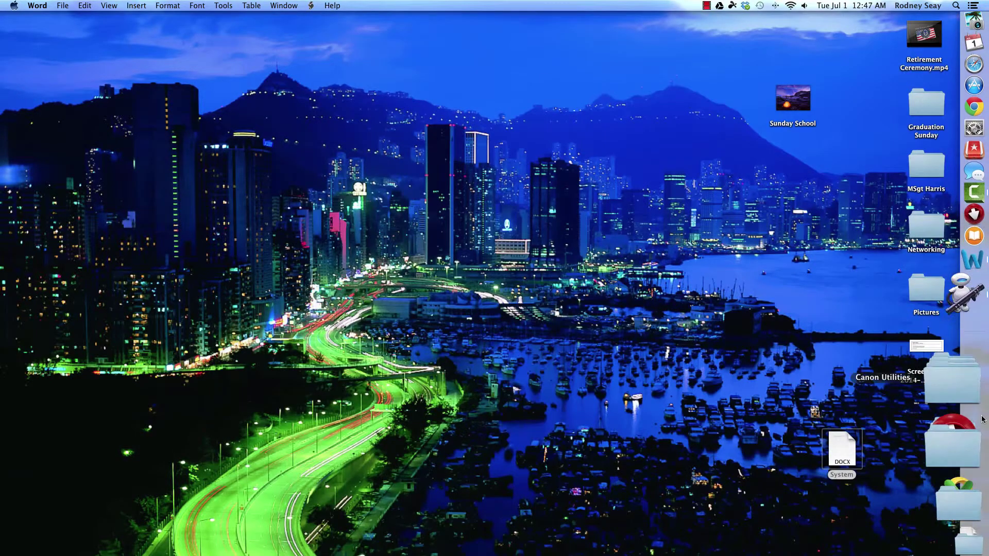
click(955, 5)
text(au)
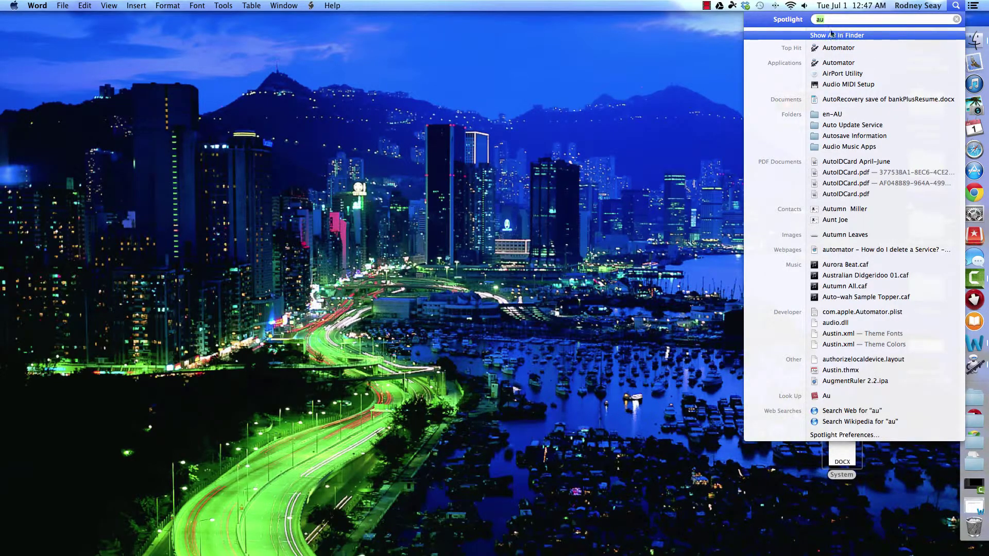
click(838, 47)
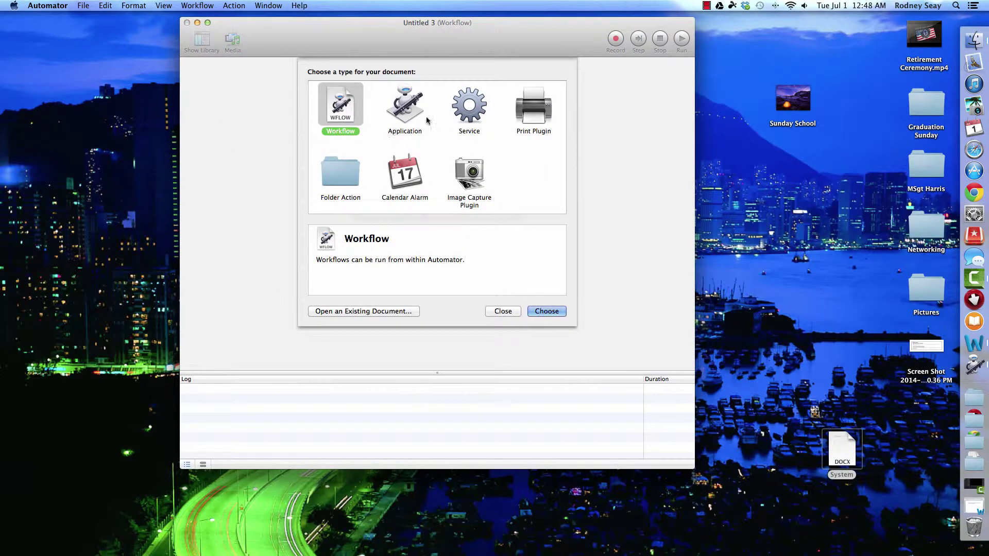
click(467, 111)
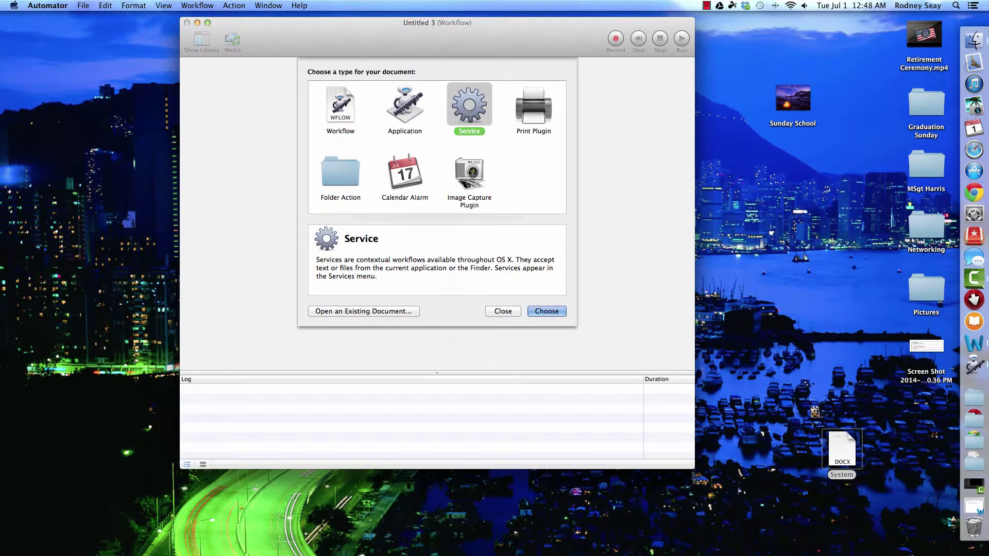
click(533, 310)
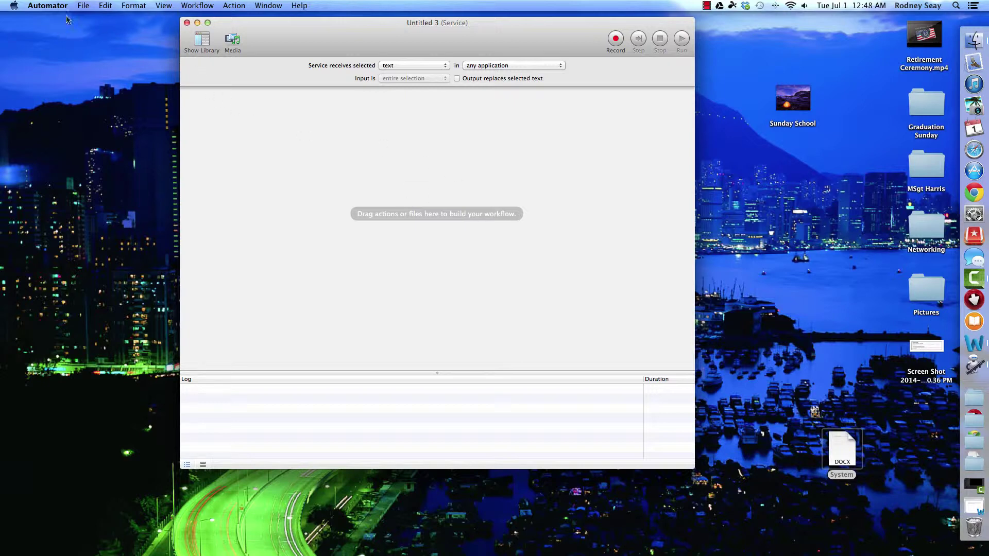
Show the action Library, search 'run', and drag Run Shell Script into the workflow.
click(80, 7)
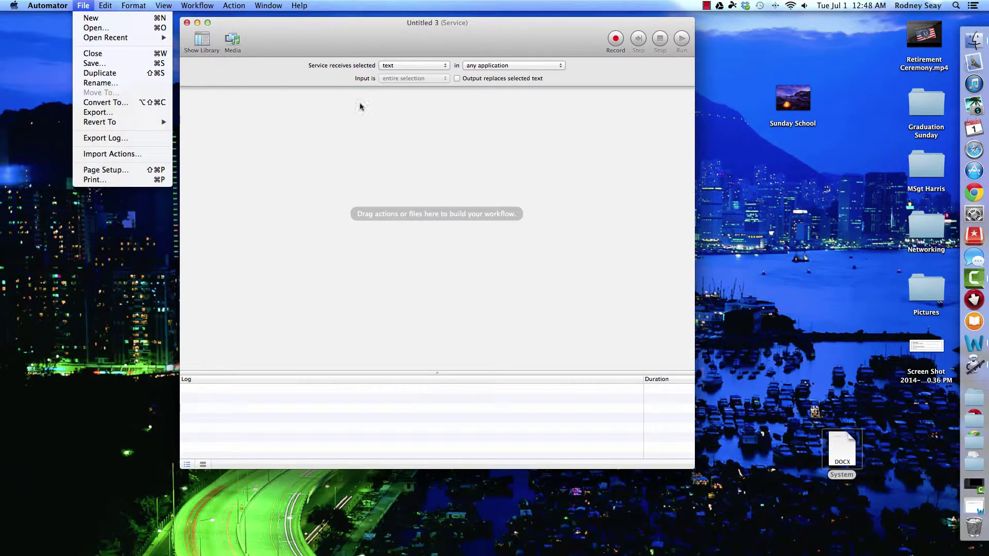
click(203, 42)
click(201, 40)
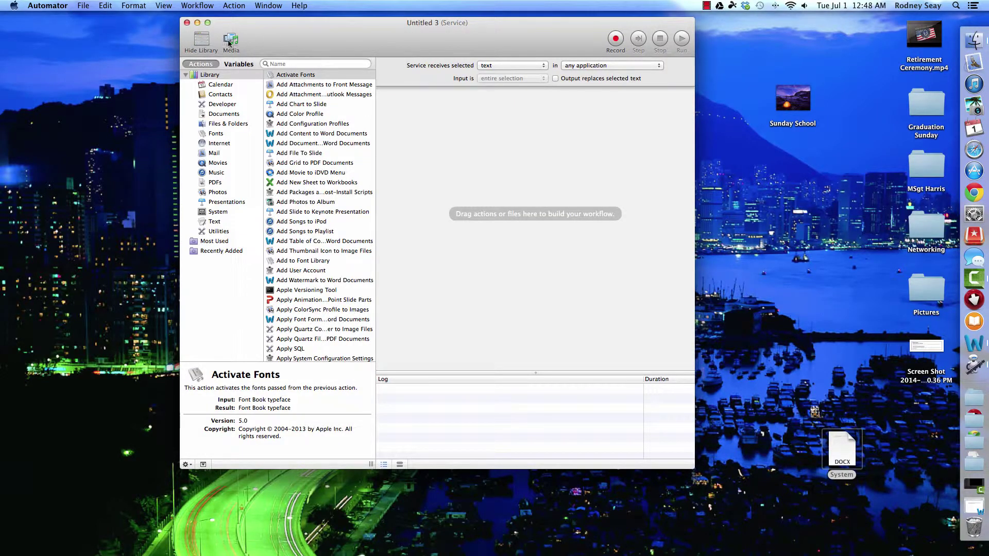
click(298, 64)
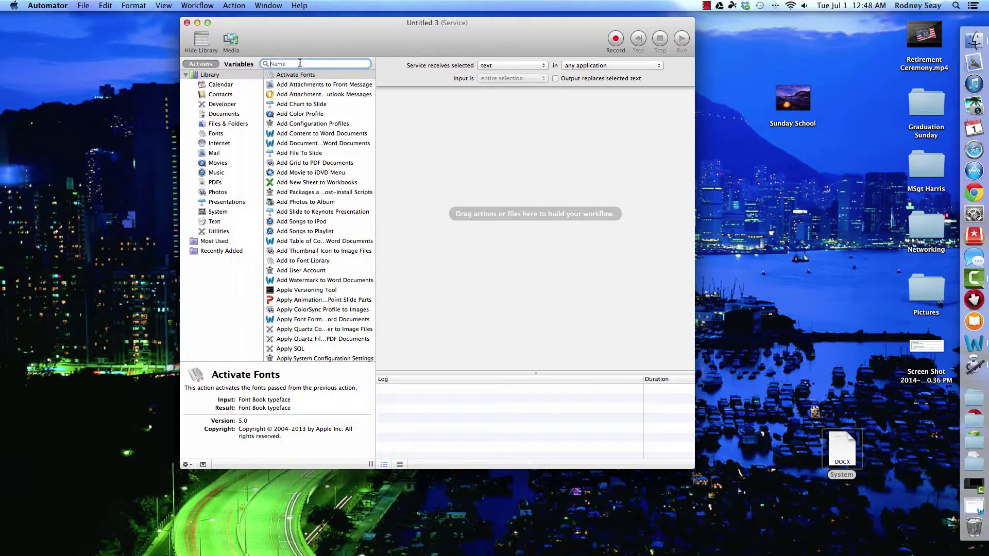
text(run)
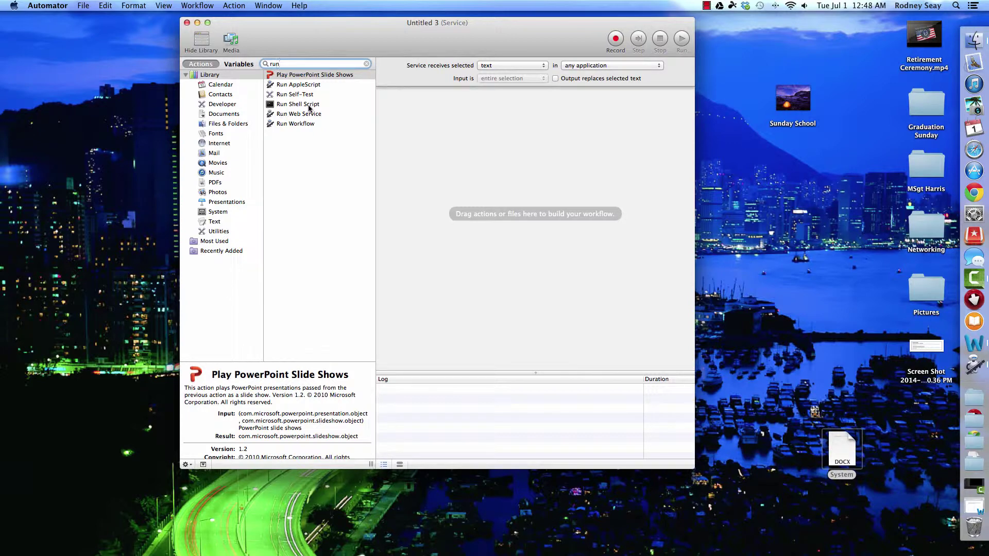
click(309, 105)
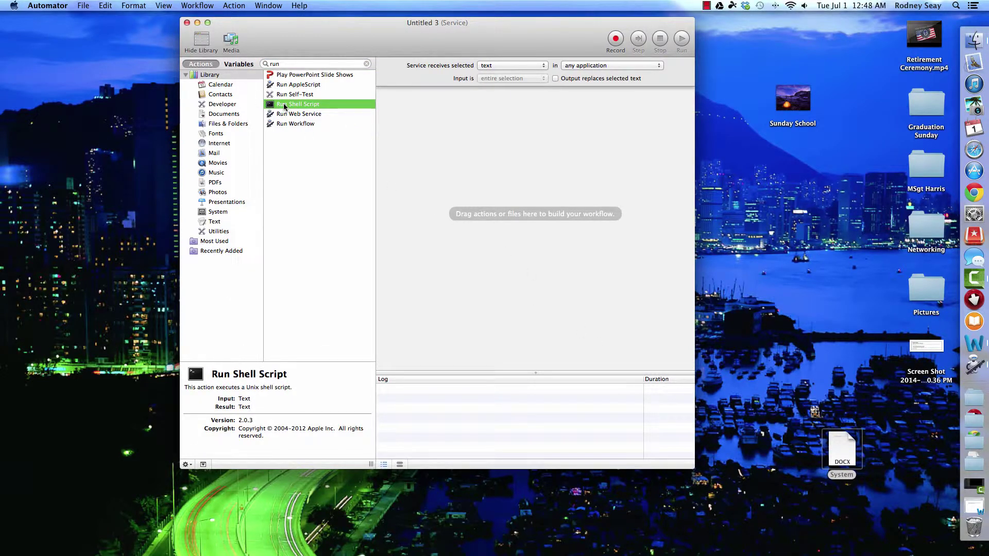
drag(284, 107, 530, 162)
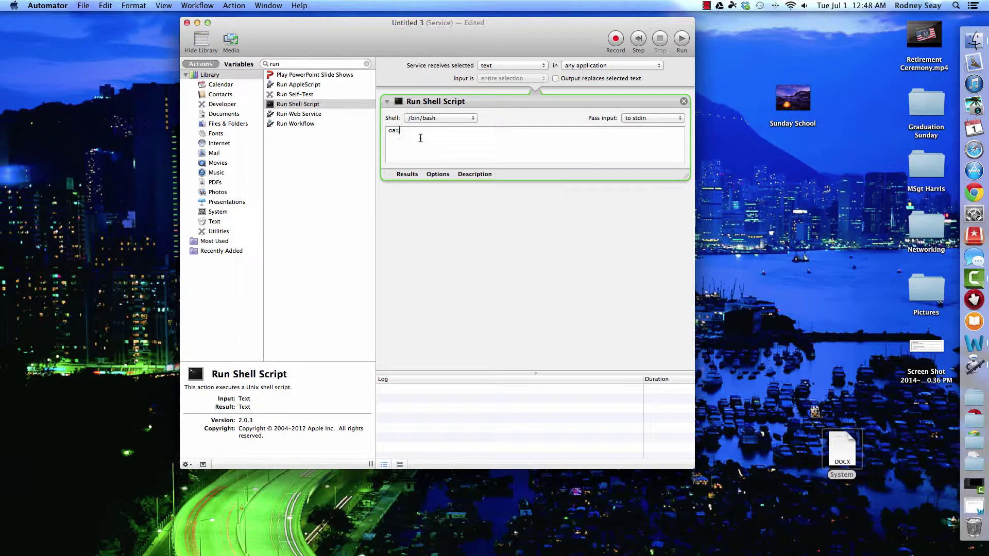
Replace 'cat' with the pasted ScreenSaverEngine path, set the service to receive no input, and test-run it.
key(BackSpace)
key(BackSpace)
key(BackSpace)
key(super+v)
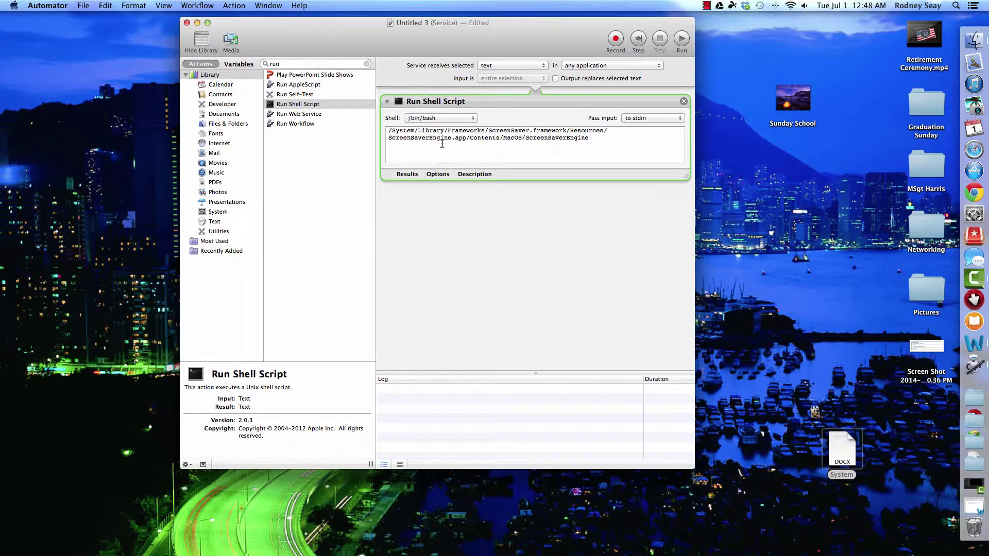
click(526, 66)
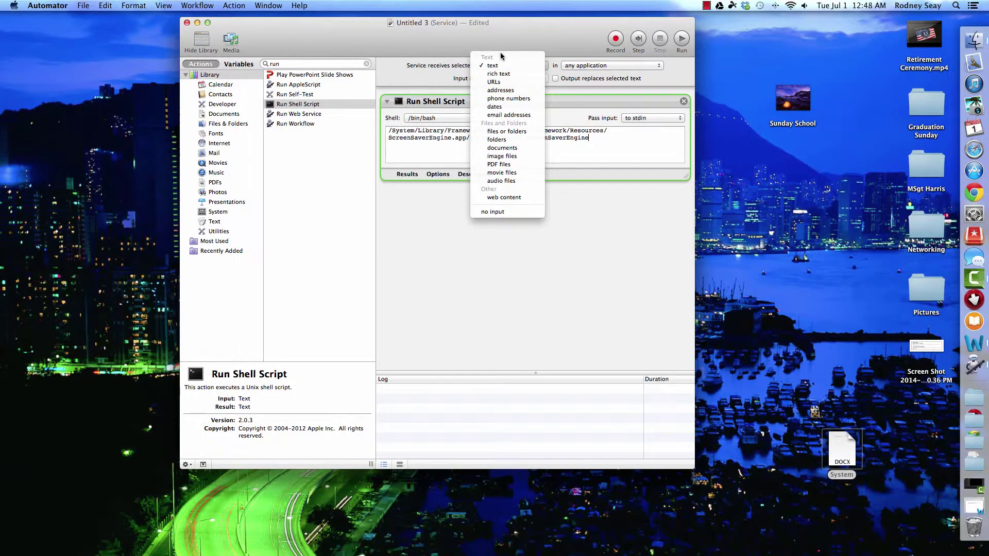
click(507, 211)
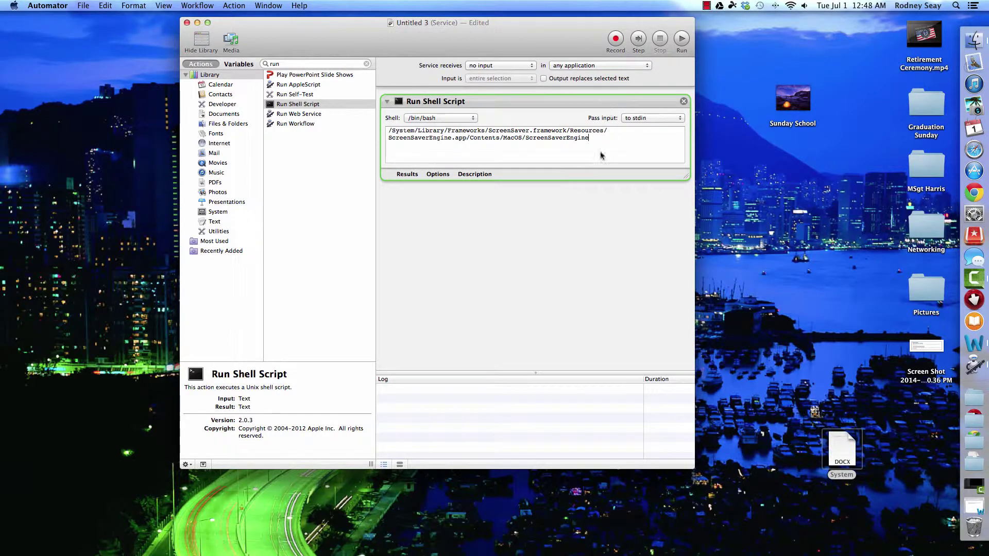
click(682, 40)
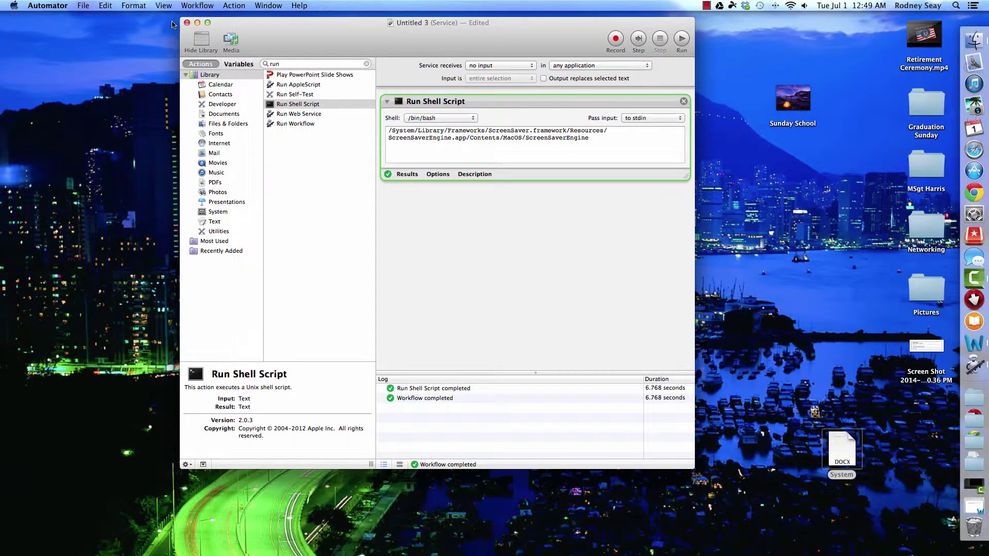
Save the service as 'Screen_Saver' from the File menu and close the Automator window.
click(82, 7)
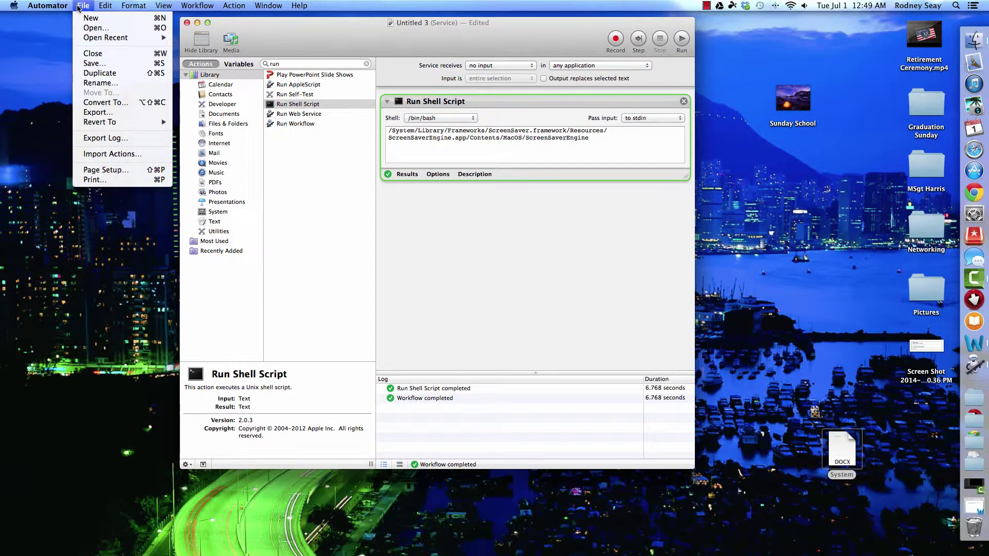
click(96, 63)
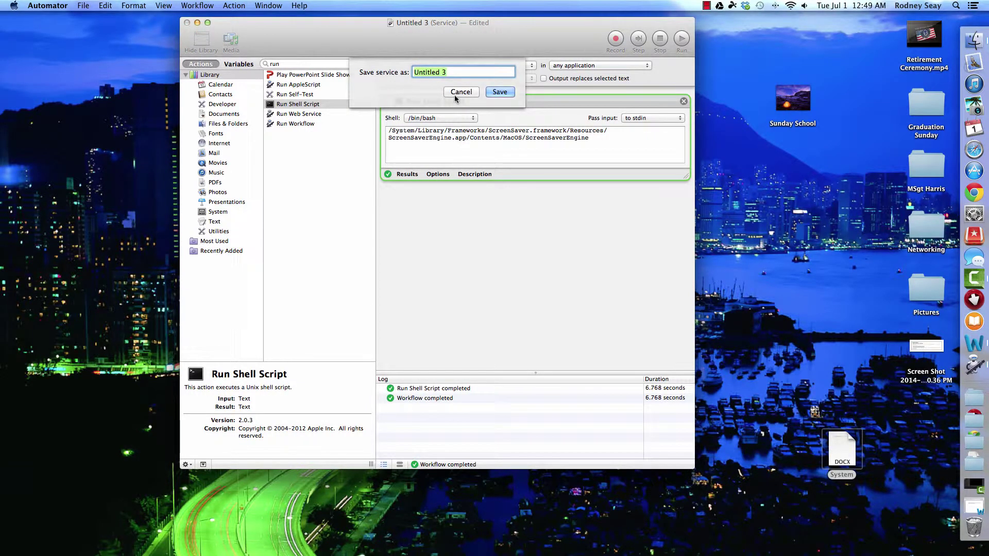
text(Screen)
text(_Save)
text(r)
click(494, 93)
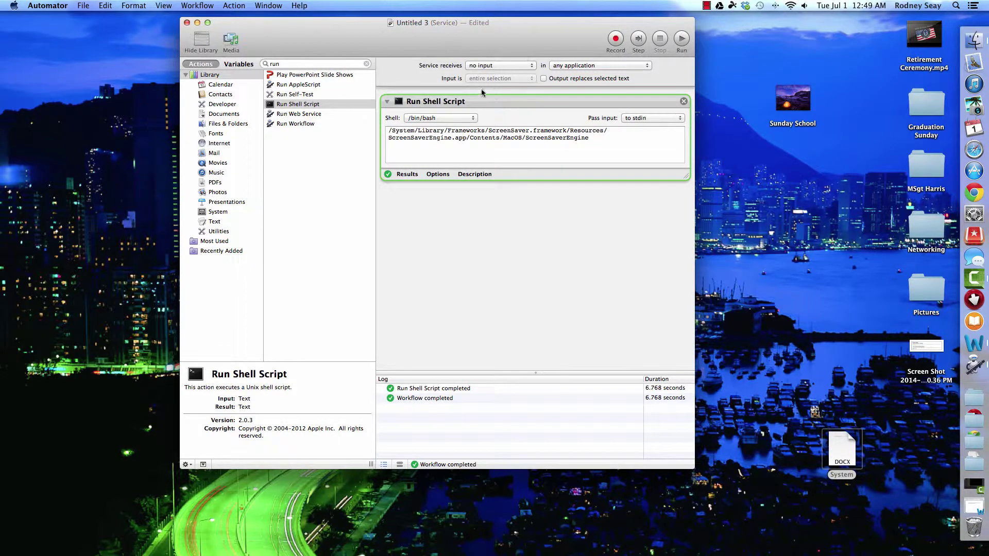
click(185, 23)
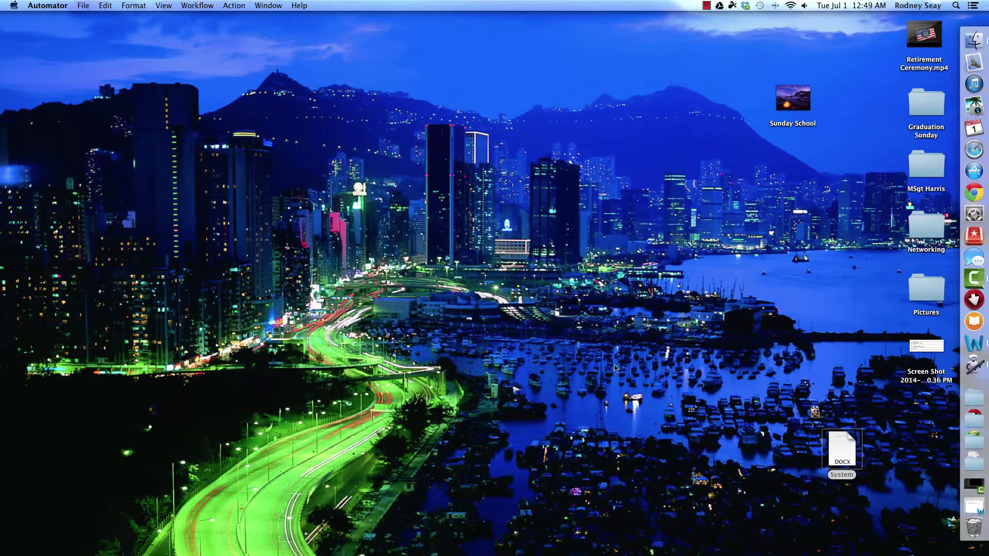
Launch System Preferences, go to Keyboard, dismiss Spotlight, and show the Shortcuts settings.
click(842, 455)
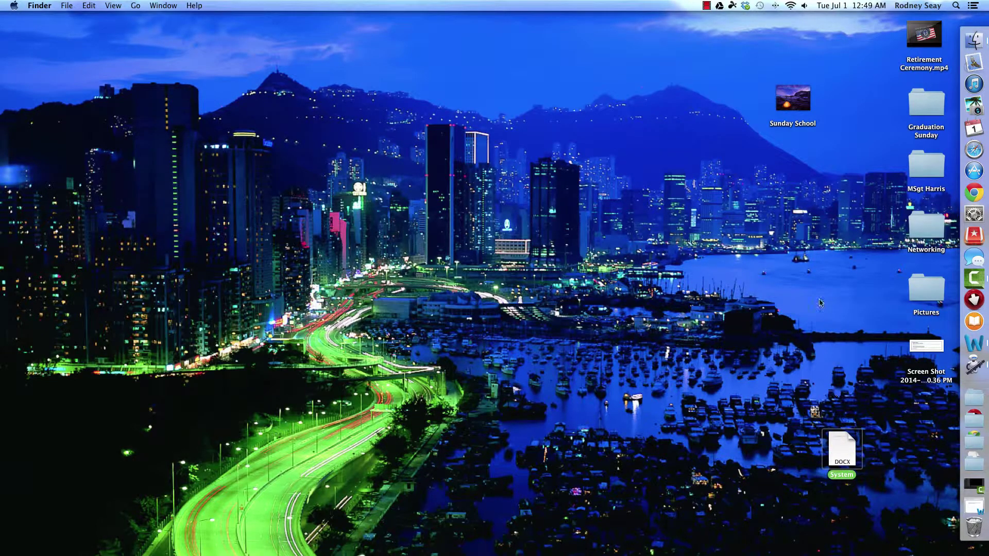
click(962, 219)
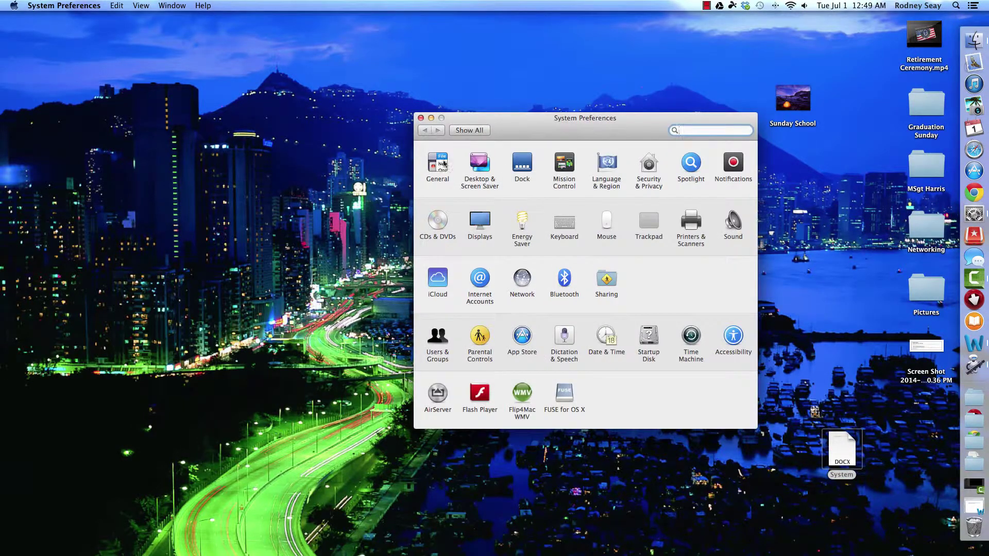
click(566, 226)
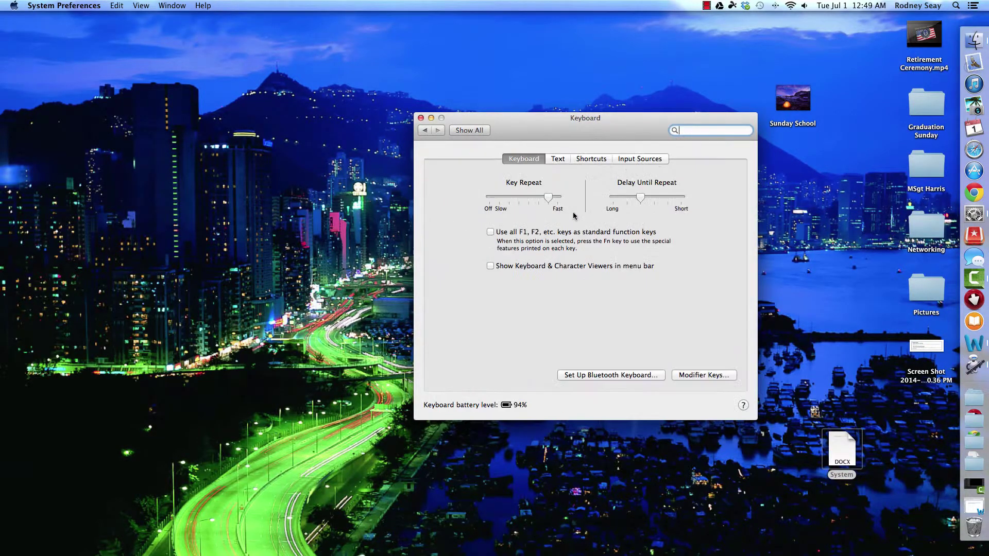
click(956, 5)
text(au)
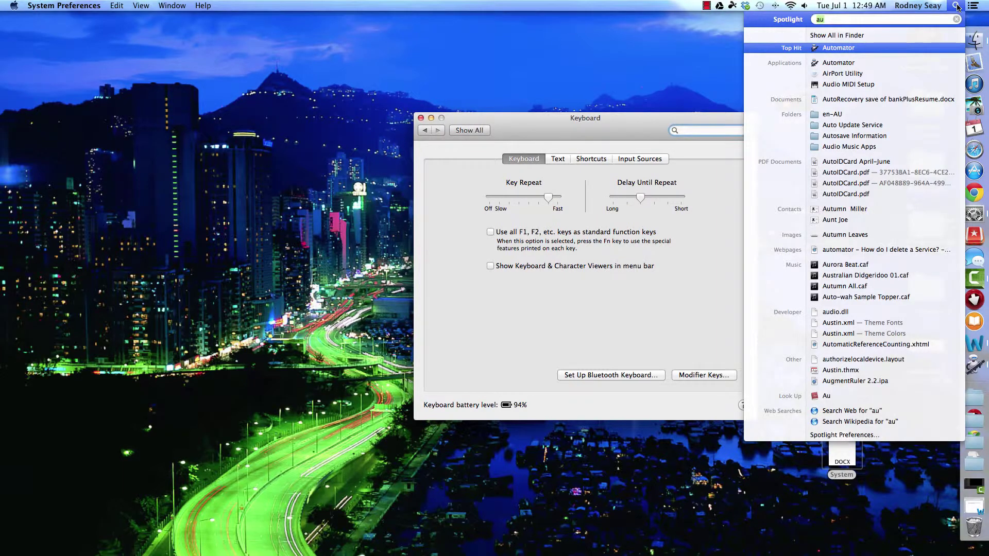
key(BackSpace)
key(BackSpace)
text(Key)
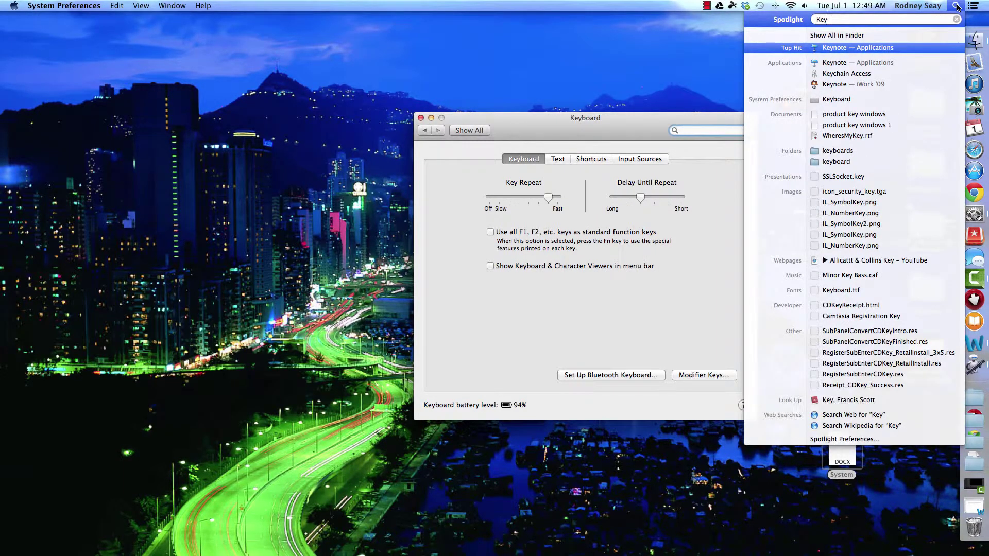
click(497, 58)
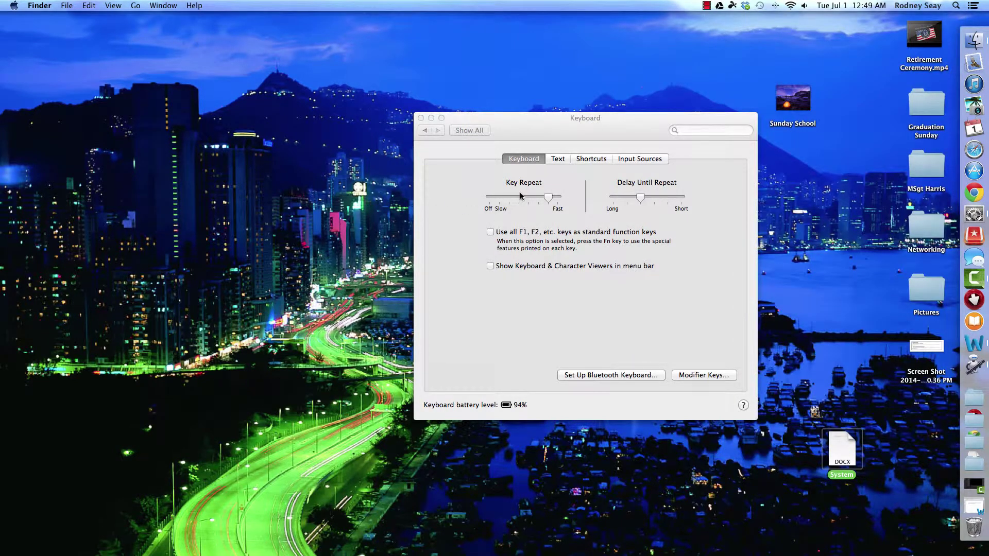
click(585, 160)
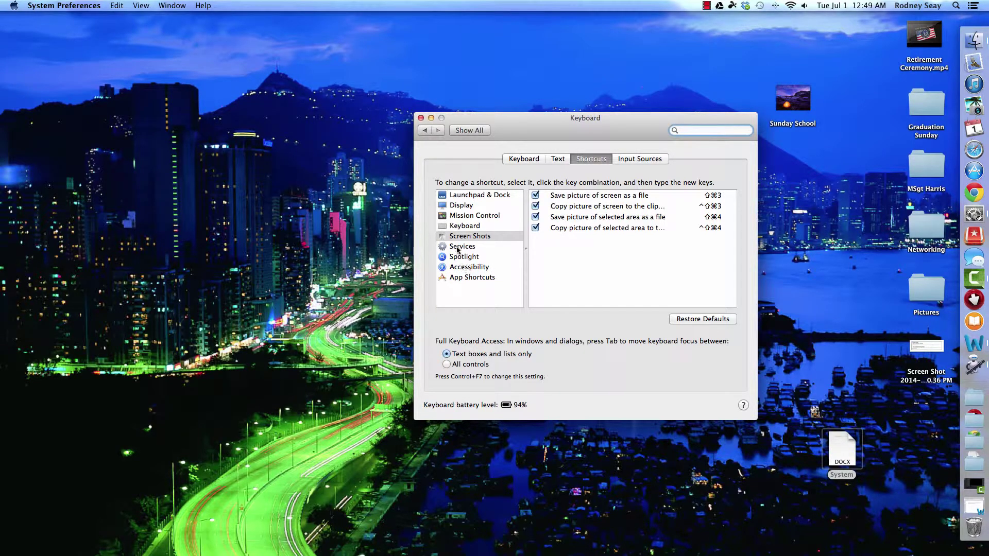
In the Services category, assign Command-G to General > Screen_Saver.
click(461, 247)
key(Down)
click(471, 245)
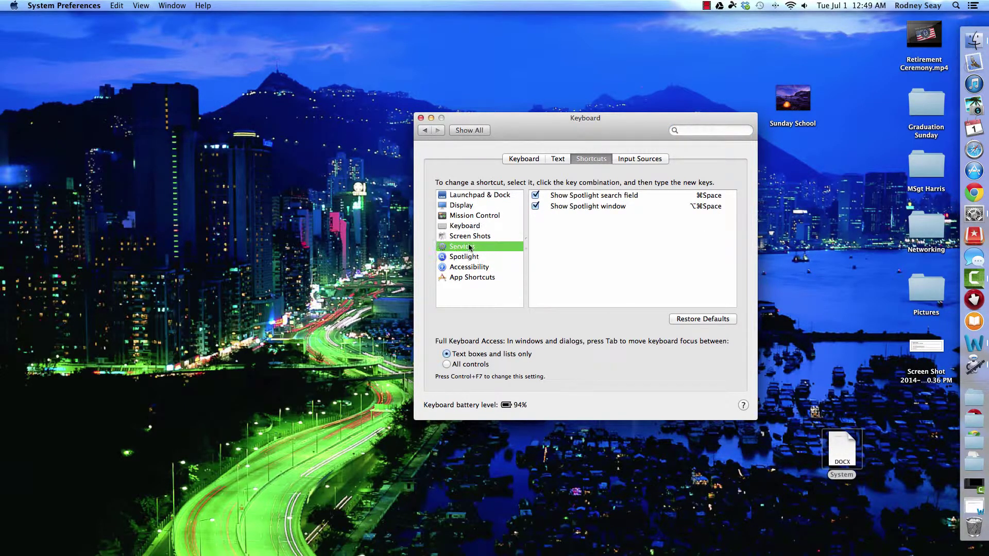
scroll(654, 248, down, 5)
scroll(653, 247, down, 10)
scroll(651, 248, up, 3)
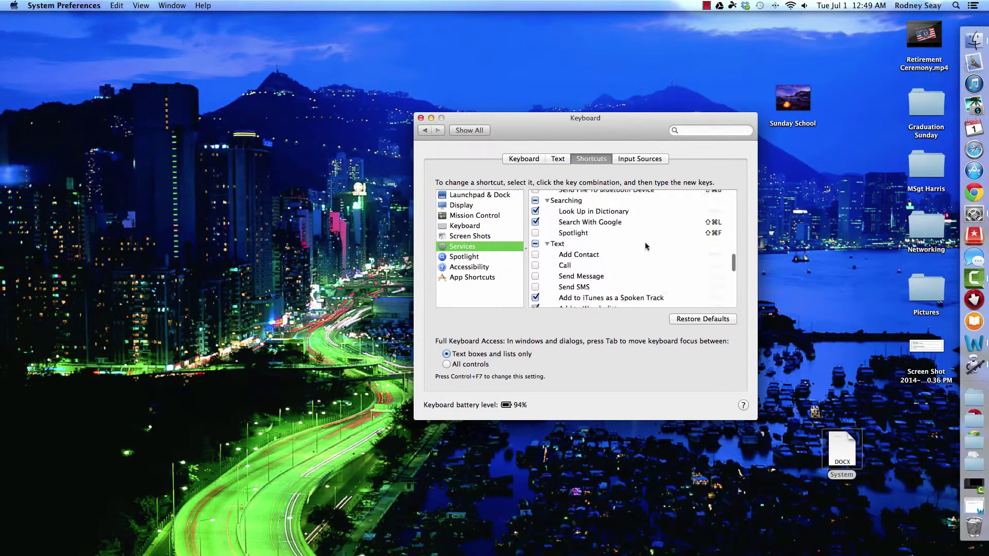
scroll(642, 244, down, 3)
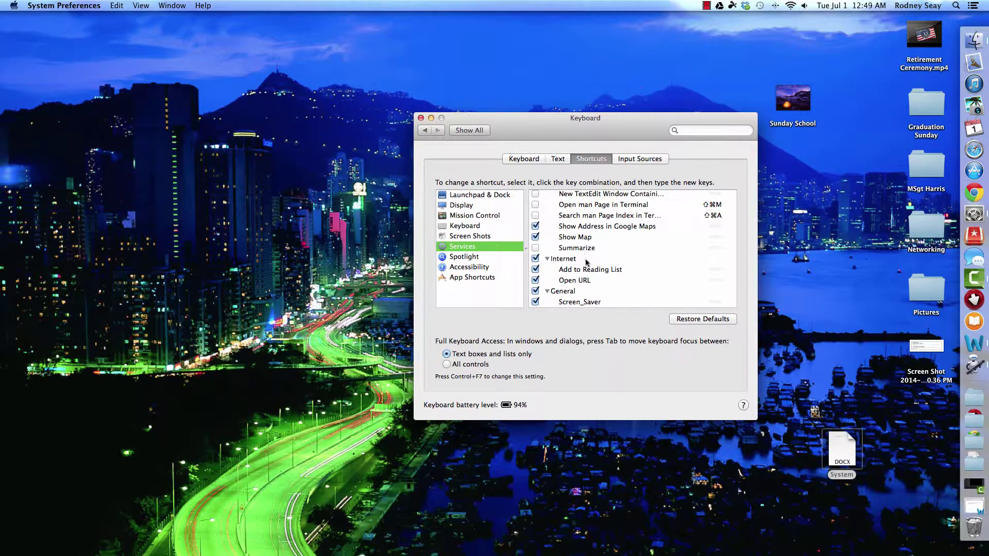
scroll(587, 260, up, 5)
scroll(586, 261, down, 5)
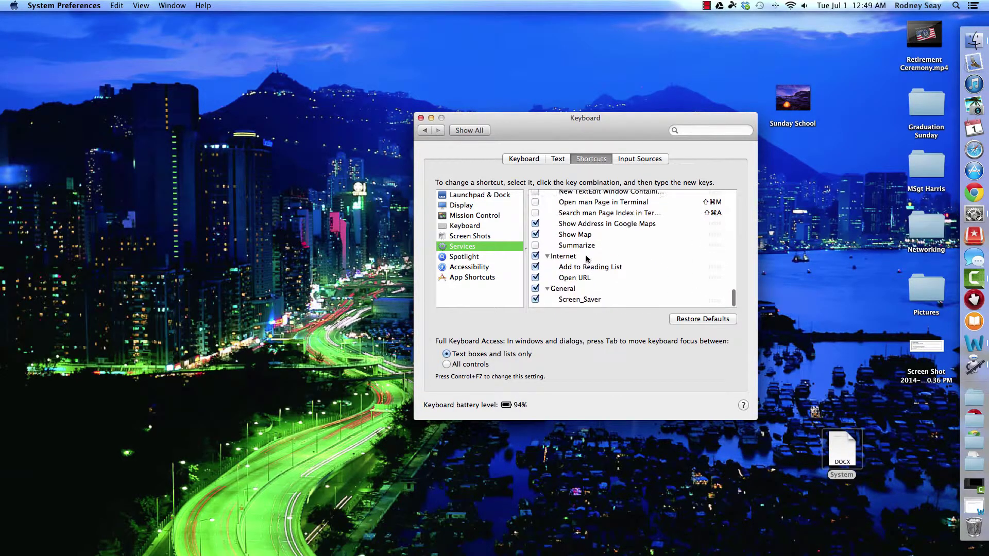
click(572, 303)
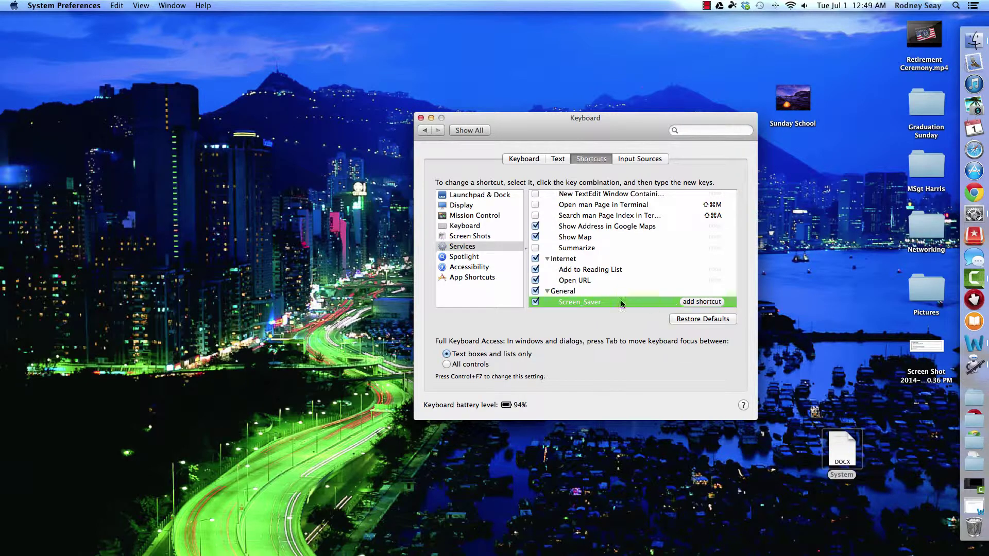
click(700, 303)
key(super+g)
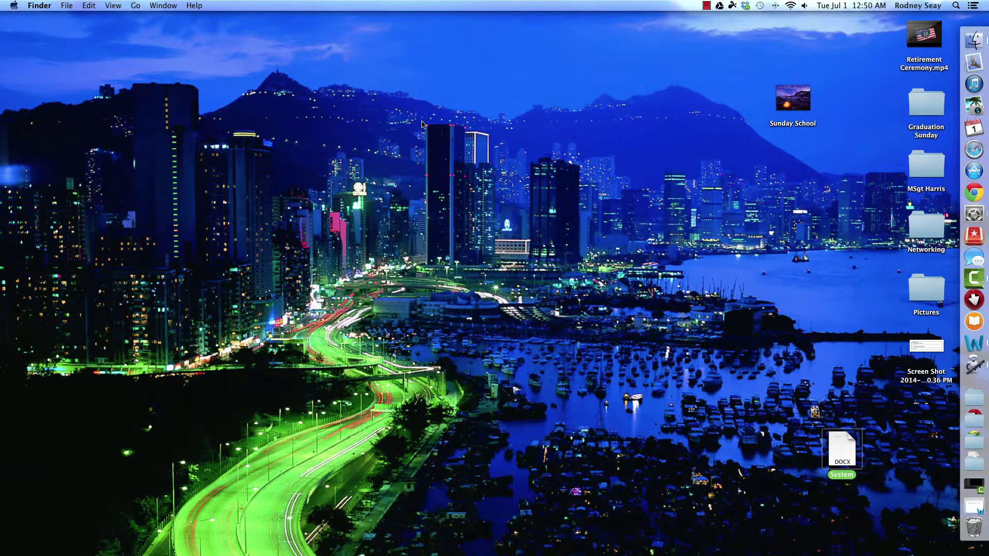
Click an empty area of the desktop to deselect the System document.
click(467, 230)
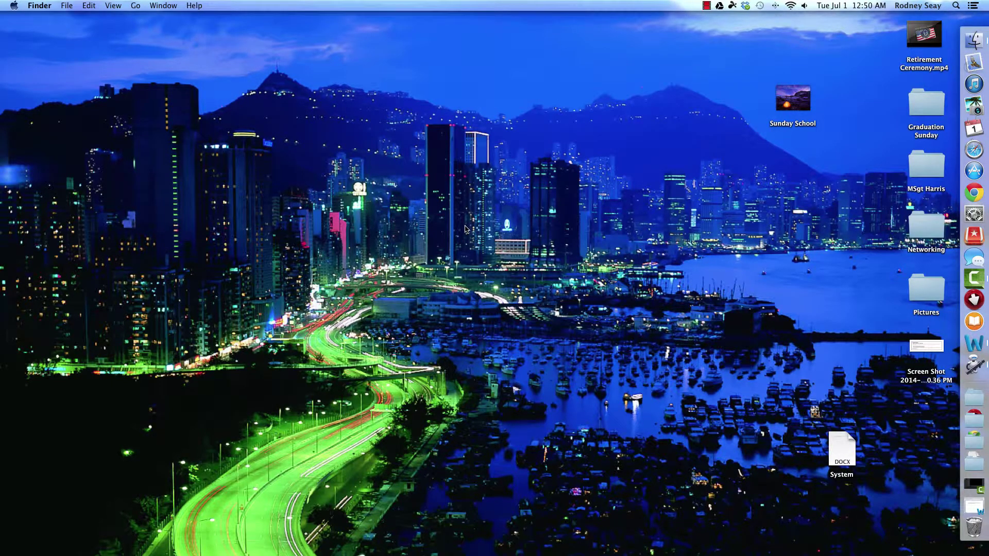